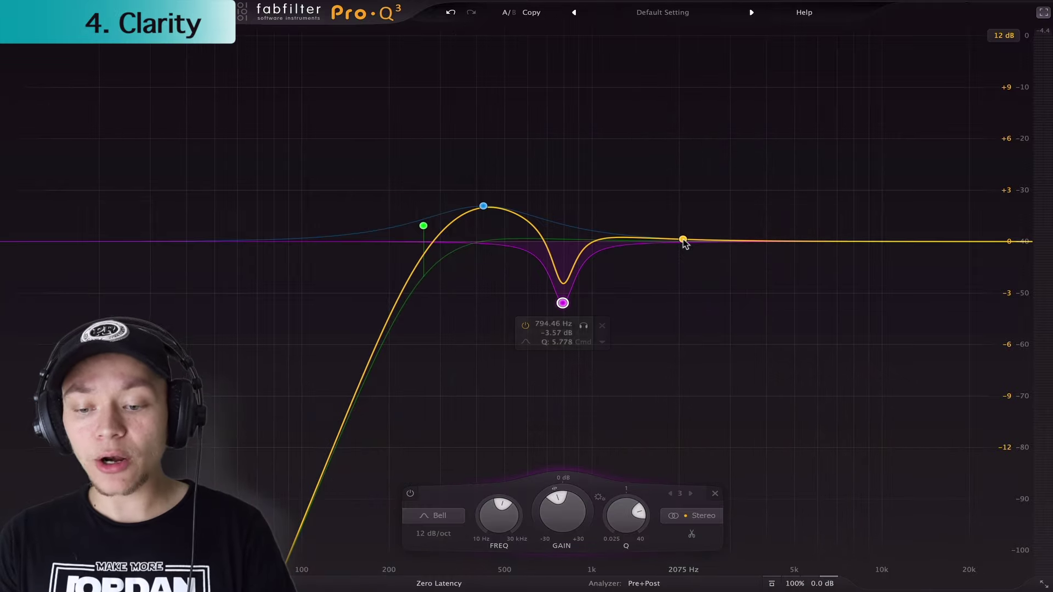
- Add a bell band boosting about 4.9 dB near 3360 Hz and narrow its Q to 1.422
left_click_drag(682, 240, 744, 157)
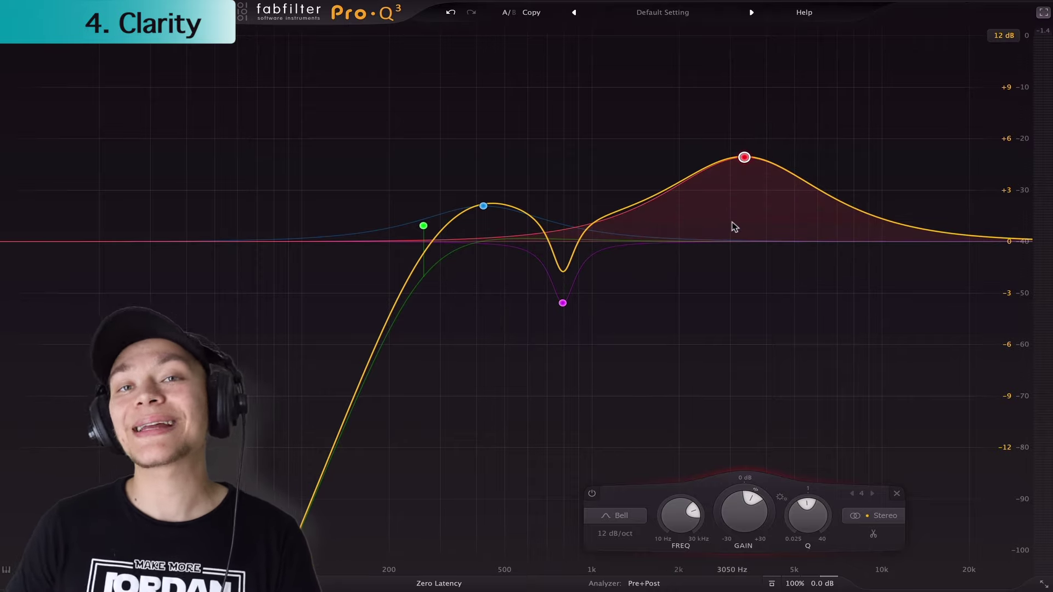
left_click_drag(808, 516, 835, 473)
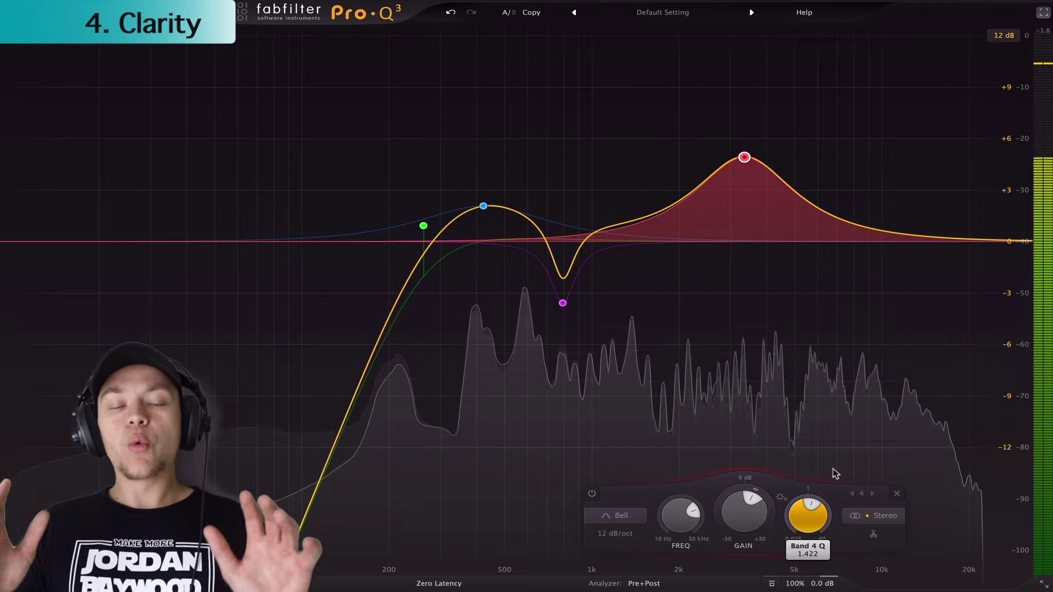
left_click_drag(835, 474, 835, 473)
- Bypass and re-enable the 3.4 kHz boost band to compare the vocal with and without it
mouse_move(740, 164)
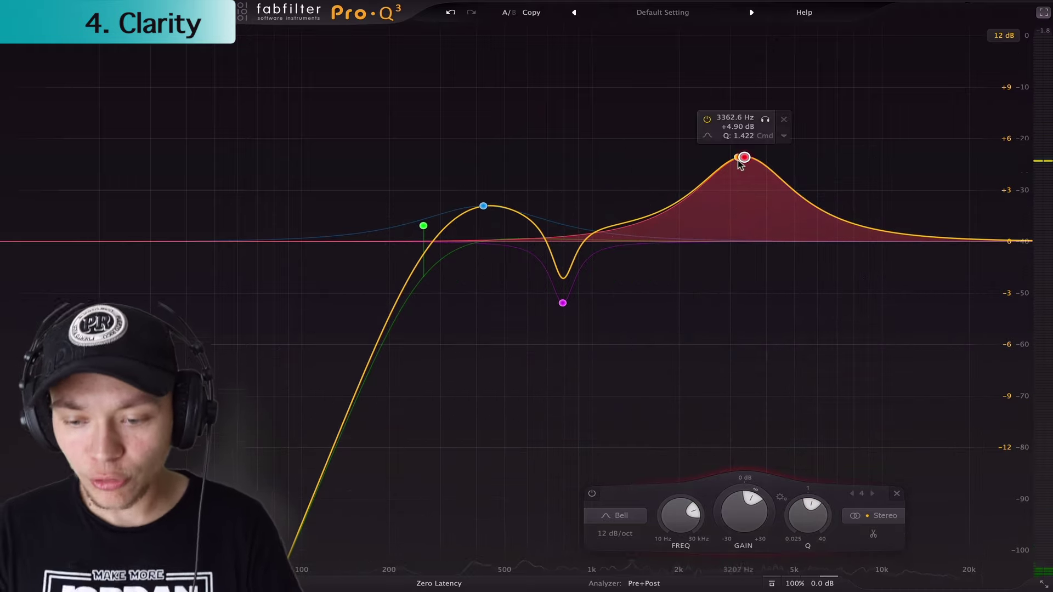
left_click(707, 120)
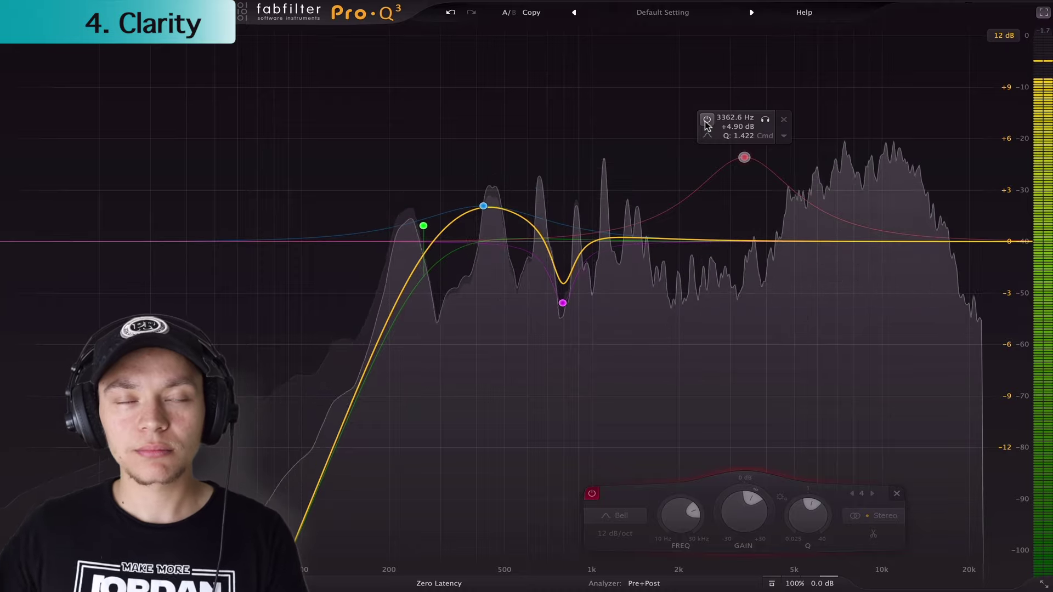
left_click(707, 120)
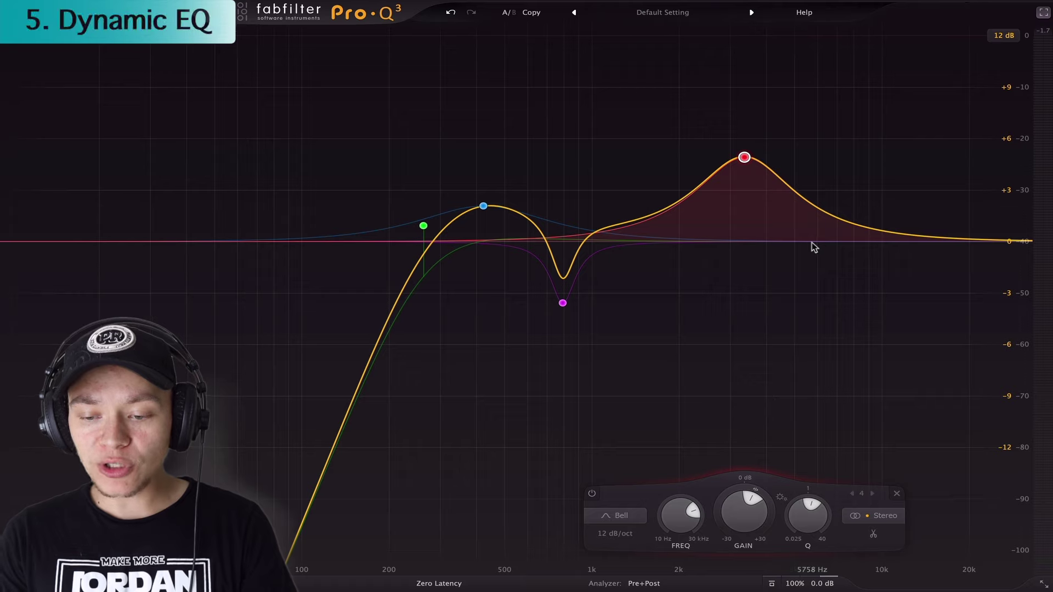
- Add another bell band near 5.5 kHz, boosted about 7.2 dB with a Q of 4.155
double_click(812, 243)
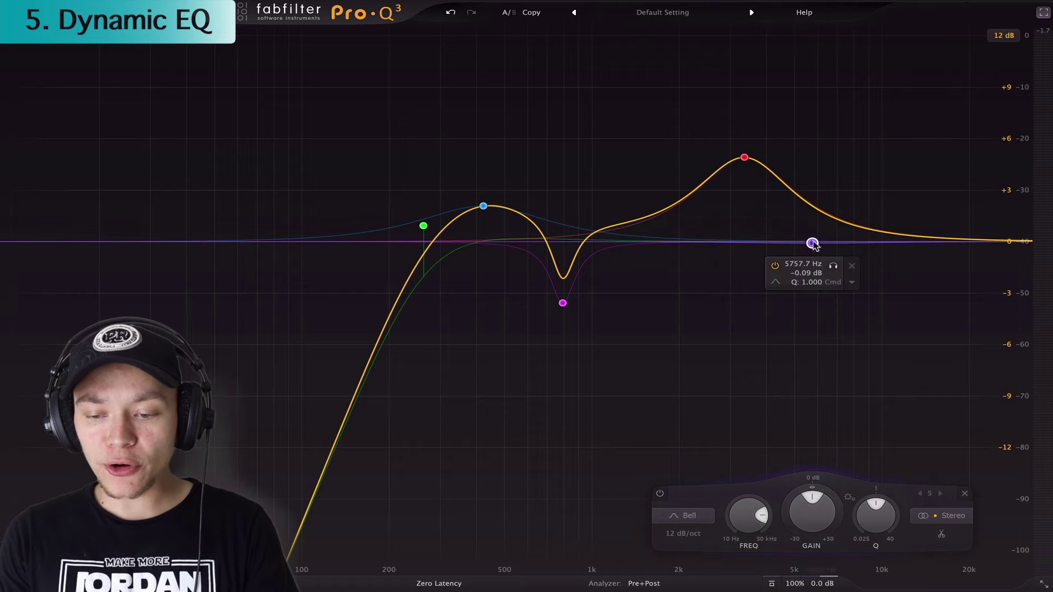
left_click_drag(812, 243, 806, 116)
left_click_drag(872, 515, 868, 494)
mouse_move(830, 89)
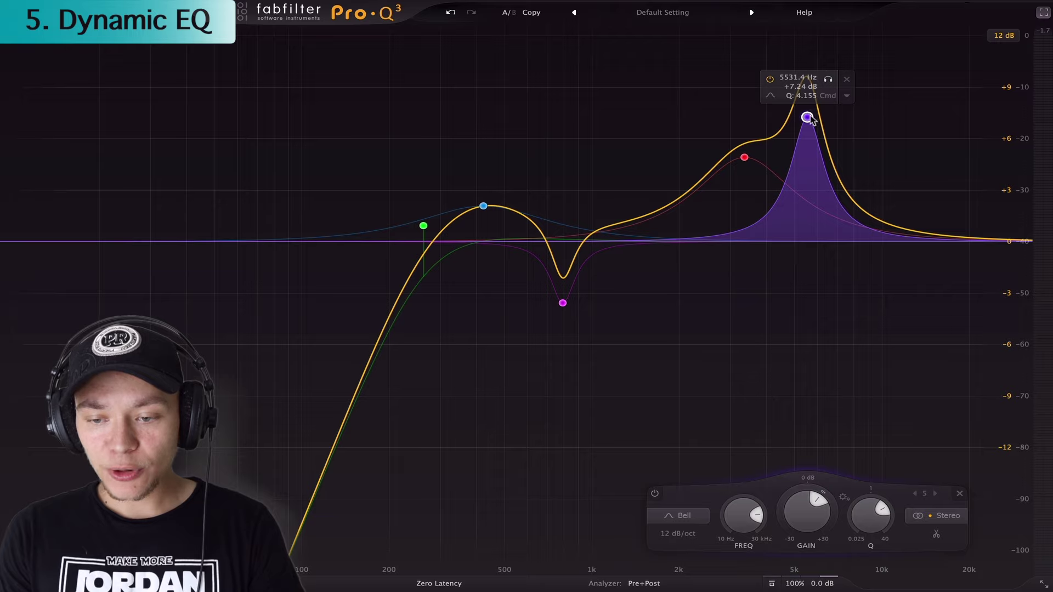
- Raise the narrow bell to about 11.5 dB near 5440 Hz and solo it to audition the harsh frequencies
left_click_drag(807, 117, 805, 71)
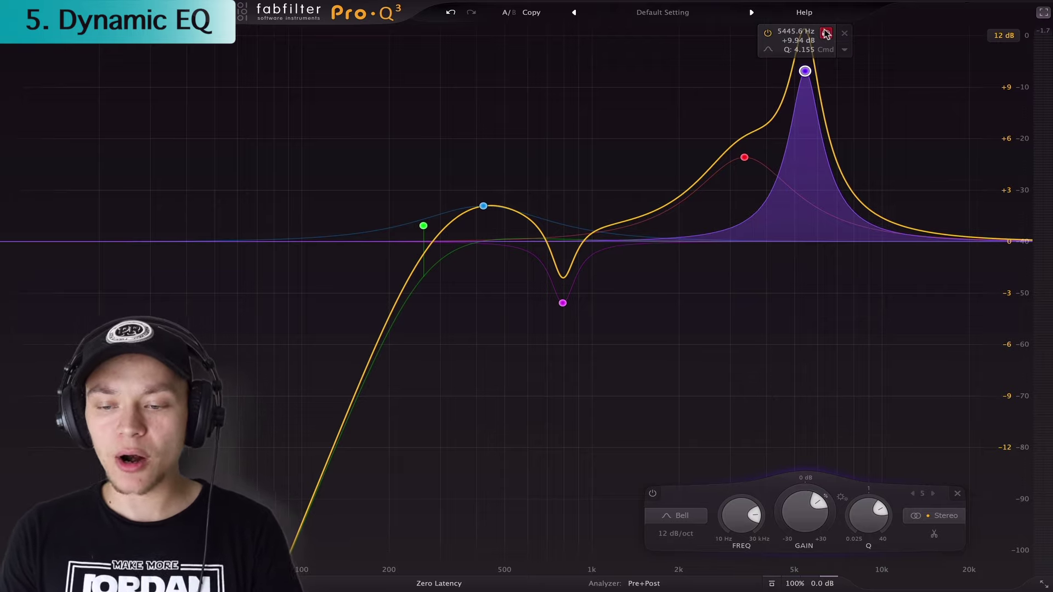
left_click_drag(826, 37, 831, 75)
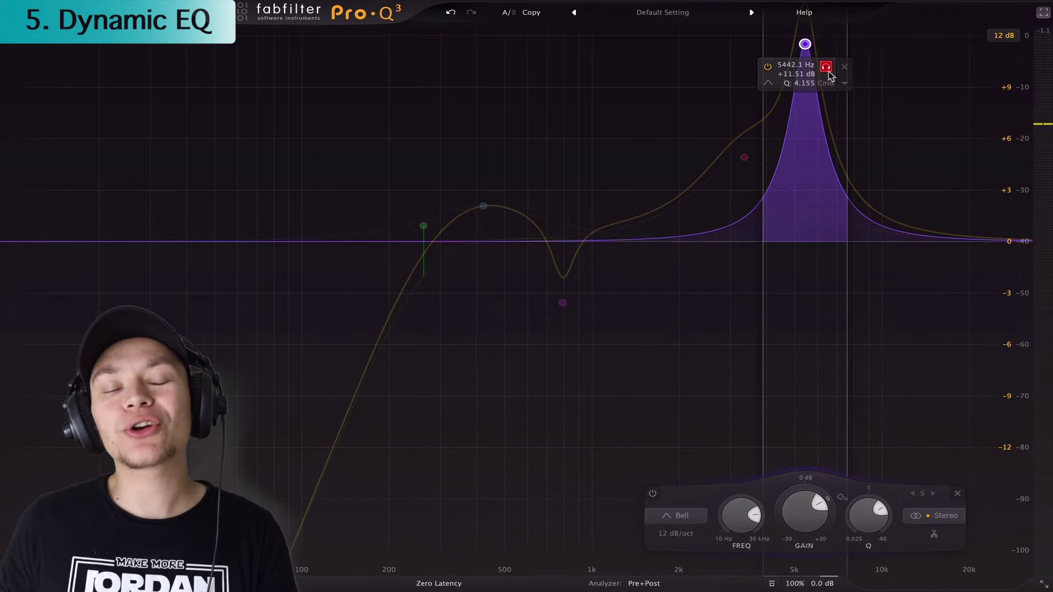
left_click_drag(831, 76, 831, 76)
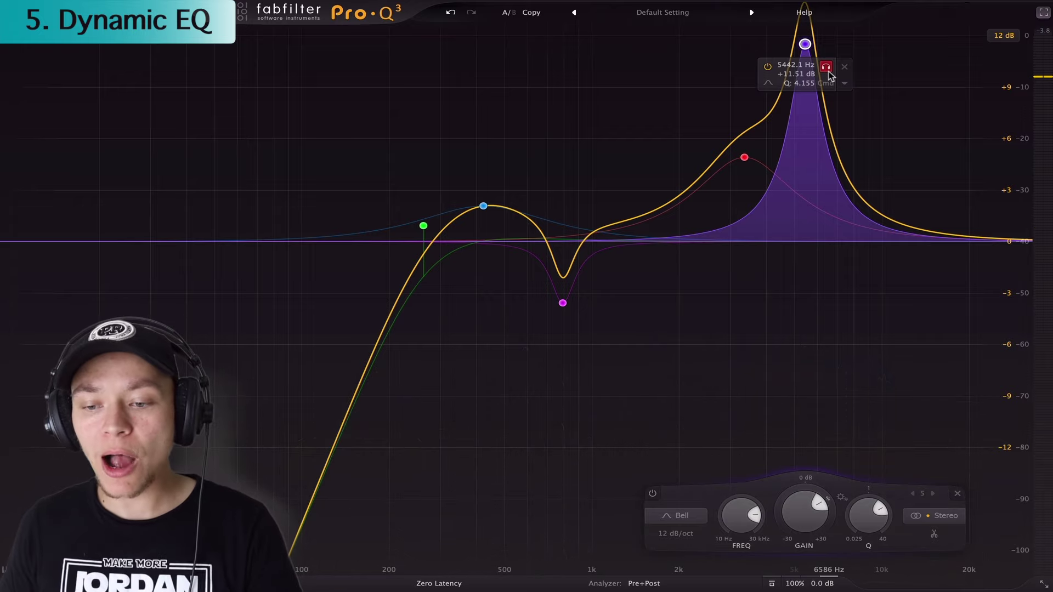
- Lower the narrow bell to about 0 dB near 5.2 kHz and make the band dynamic
left_click_drag(804, 44, 814, 269)
left_click(837, 283)
left_click(838, 283)
left_click(839, 284)
left_click(863, 329)
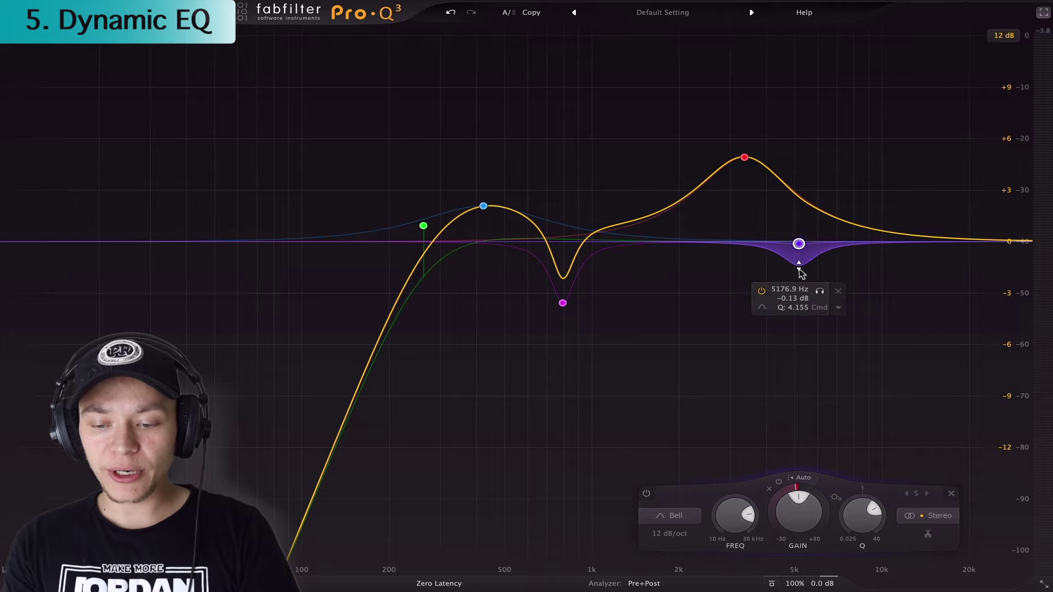
- Deepen the band's downward dynamic range during playback and readjust its gain and frequency around 5.4 kHz
left_click_drag(799, 282, 799, 309)
key("space")
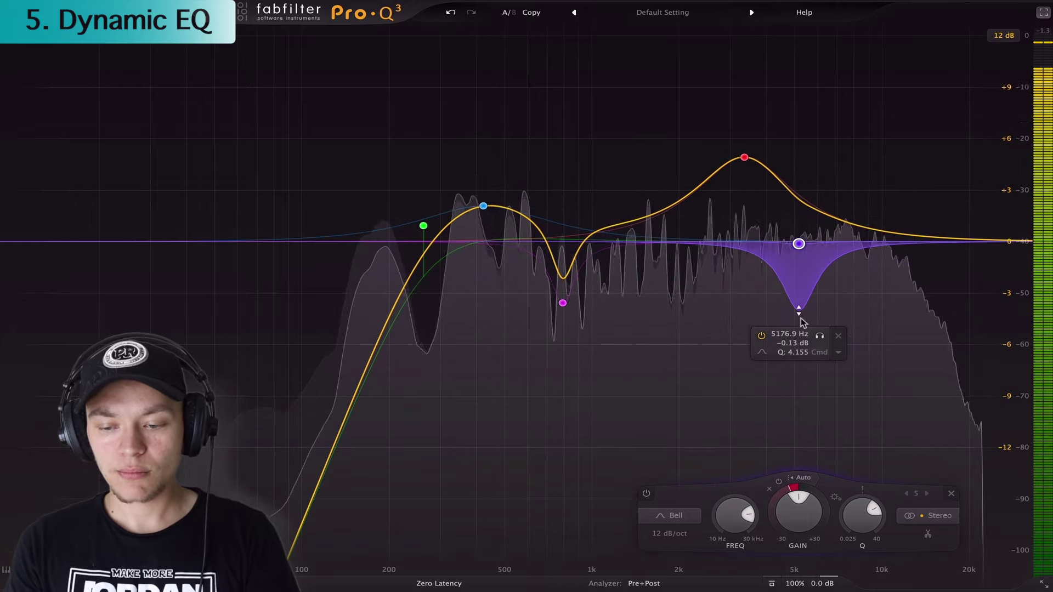
left_click_drag(799, 340, 801, 389)
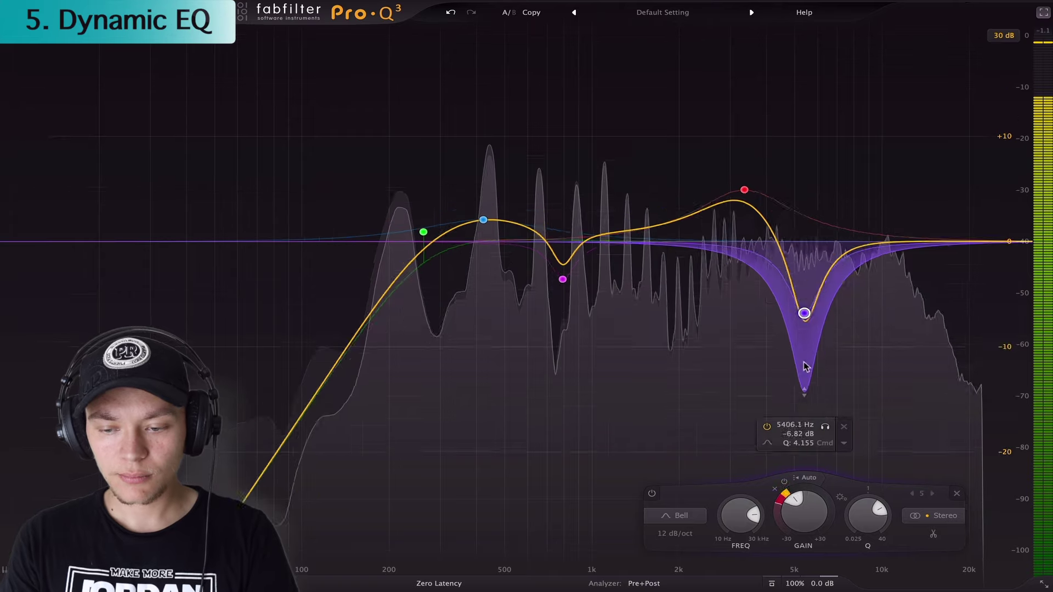
left_click_drag(804, 314, 800, 281)
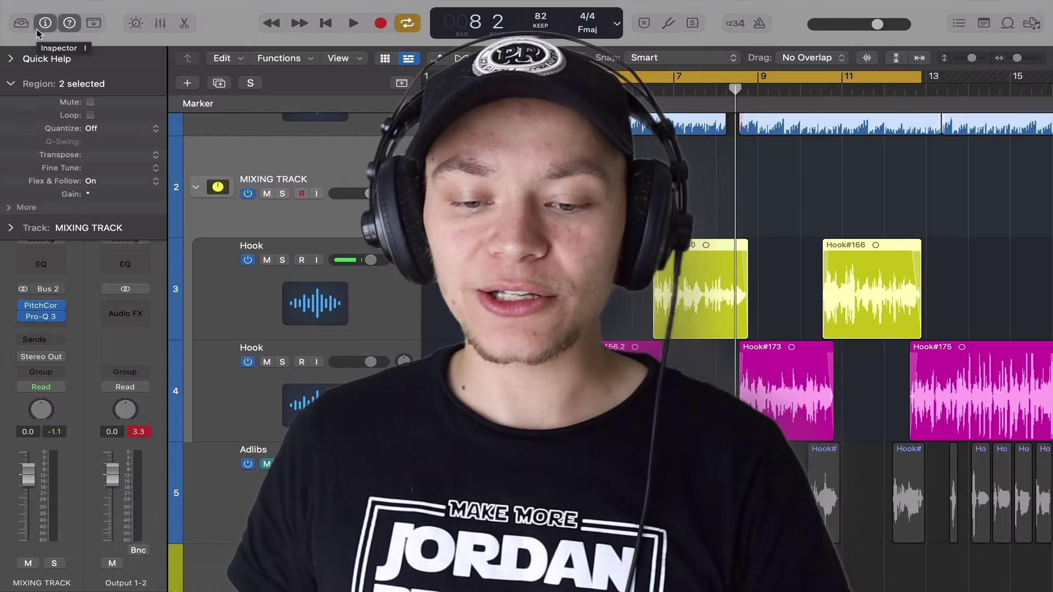
- Insert a Channel EQ on the Beat track and set its 24 dB/Oct high cut to 17300 Hz
scroll(623, 296, "up", 3)
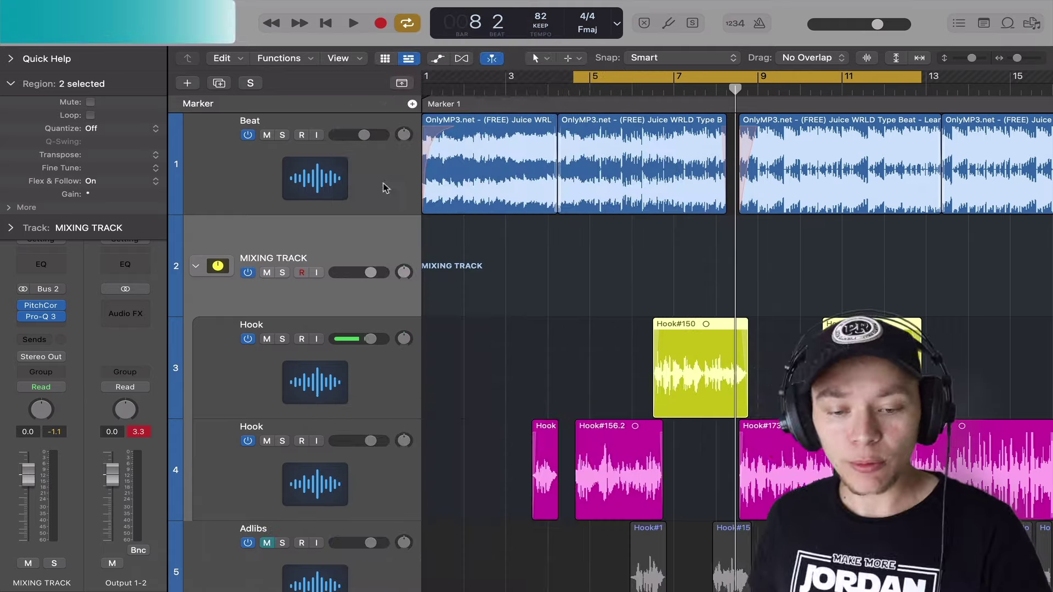
left_click(403, 187)
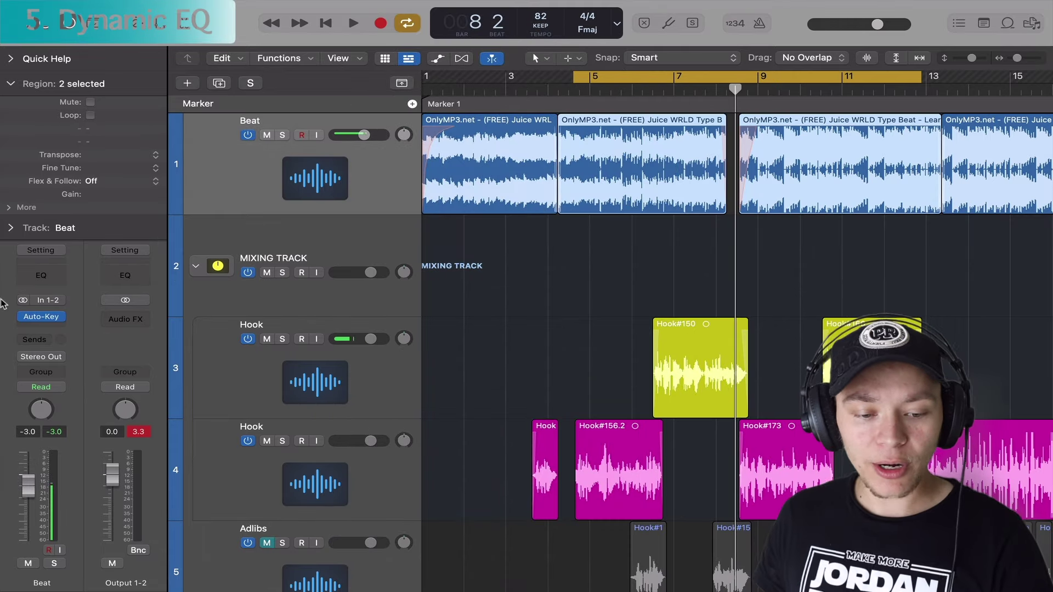
left_click(33, 282)
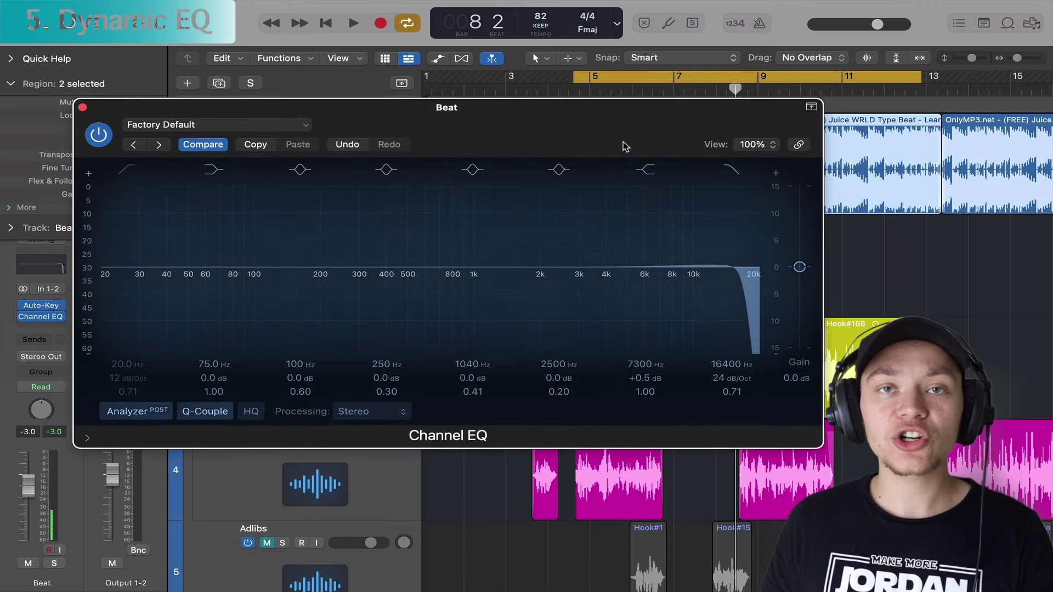
left_click_drag(624, 146, 529, 184)
left_click_drag(755, 316, 760, 321)
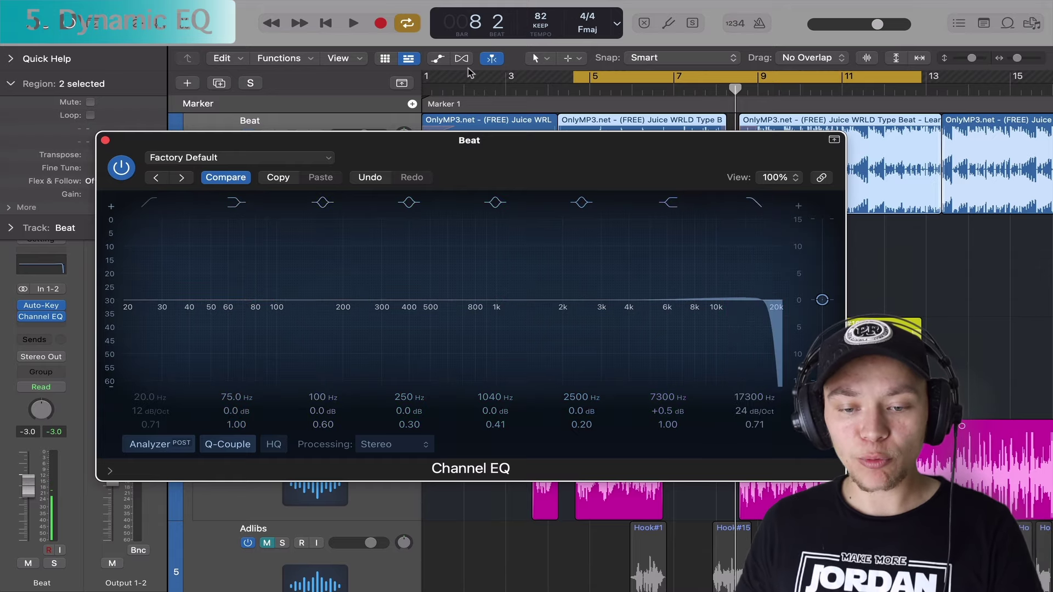
- Show track automation, reopen the Beat track's Channel EQ and set the track's automation mode to Touch
left_click(440, 60)
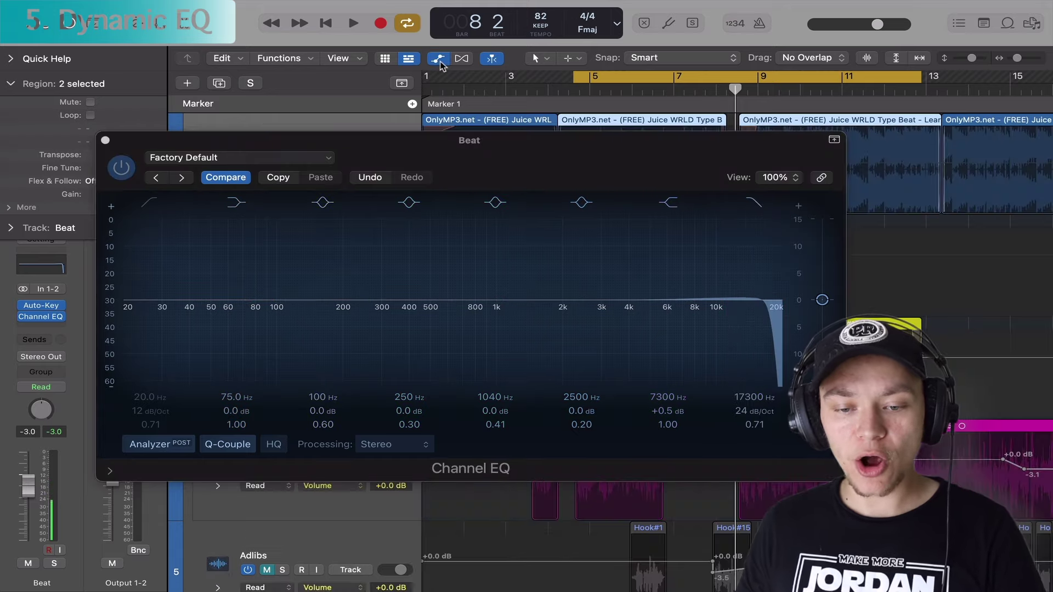
left_click(105, 141)
left_click(33, 316)
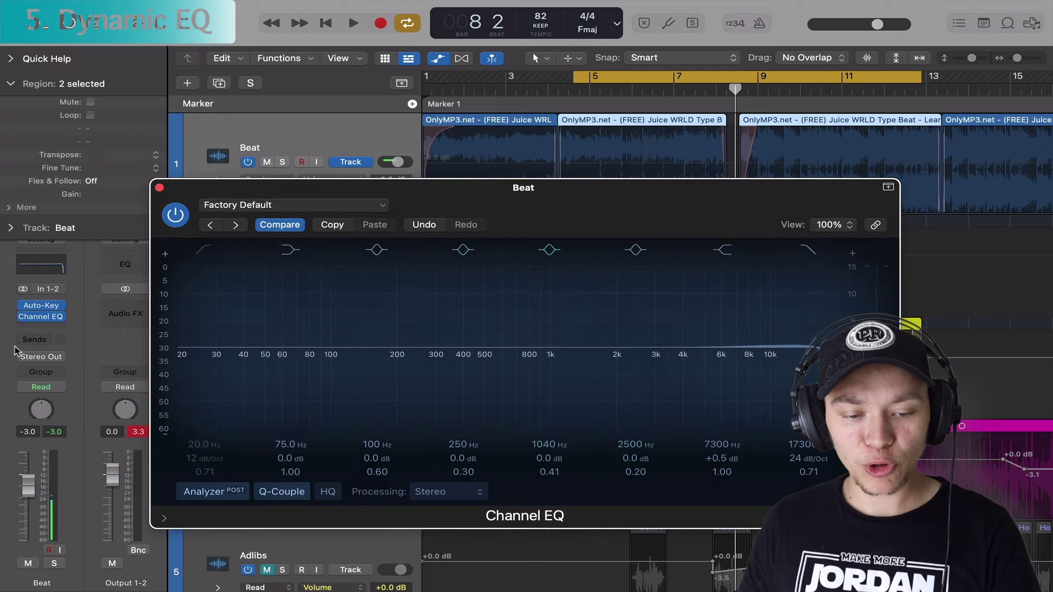
left_click(48, 387)
left_click(39, 403)
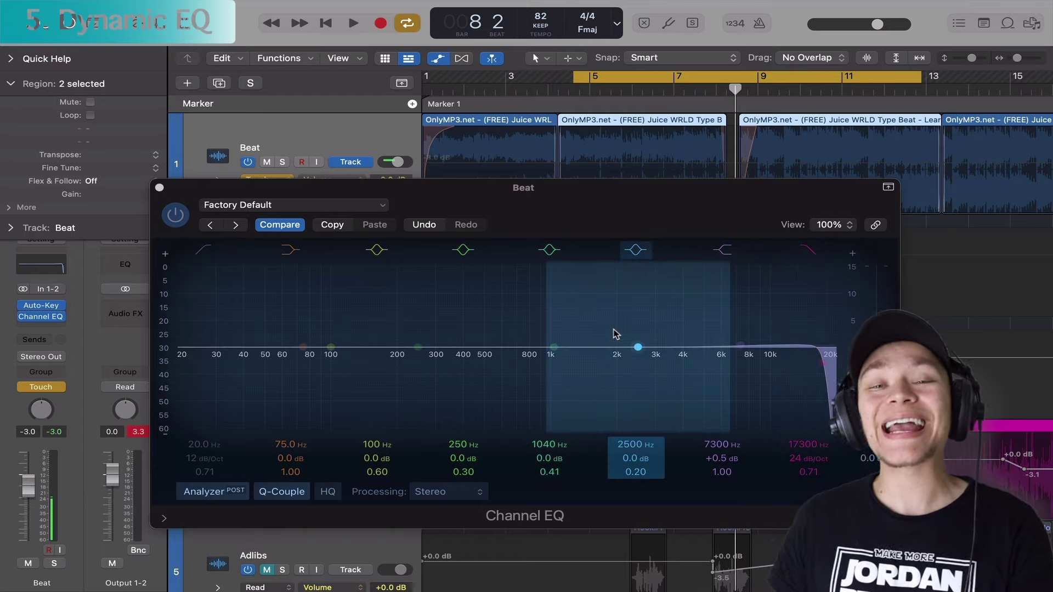
- Record high-cut frequency automation on the Beat track during playback, opening to 20000 Hz and sweeping down to 440 Hz
key("space")
left_click_drag(806, 405, 836, 392)
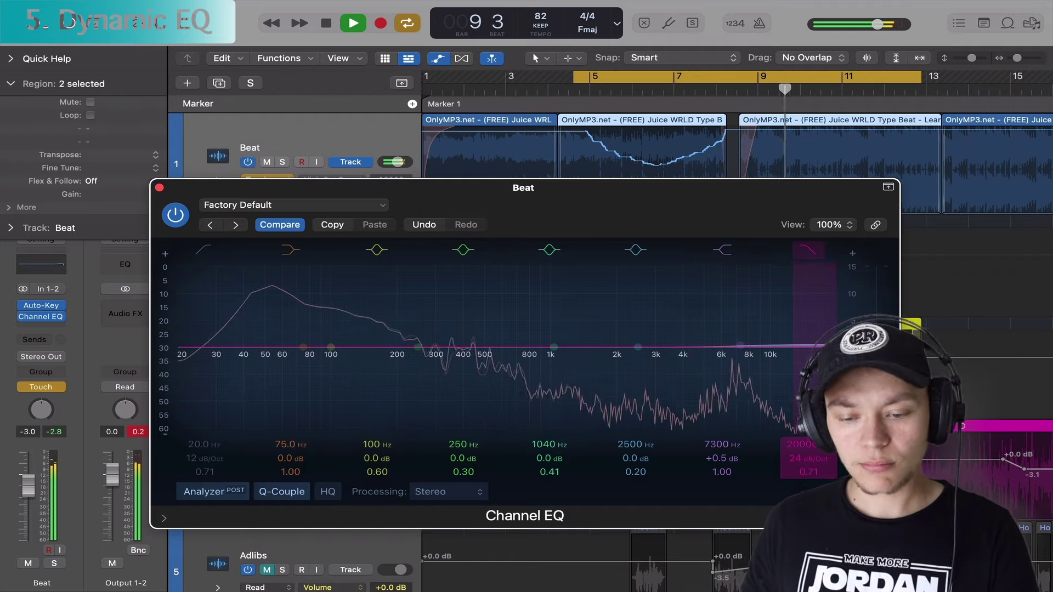
left_click_drag(829, 393, 576, 403)
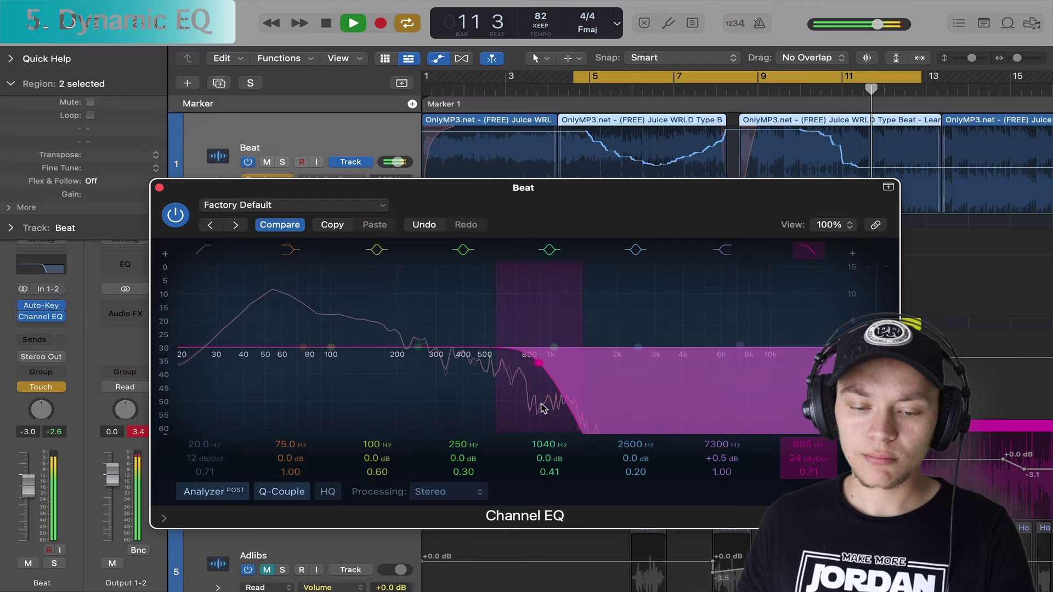
left_click_drag(491, 407, 476, 410)
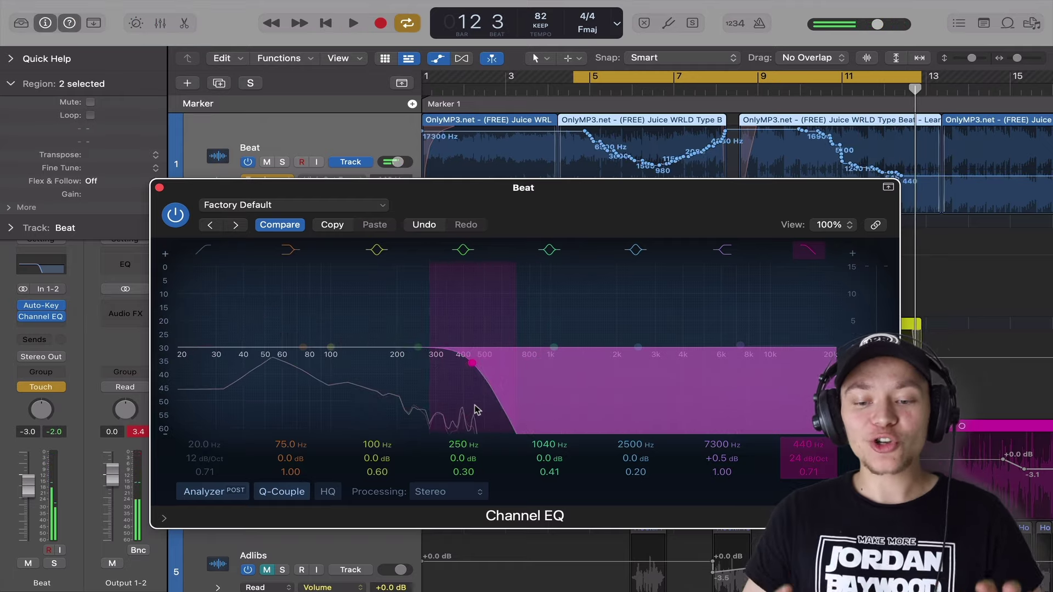
- Move the Channel EQ window clear of the automation lane and set the Beat track's automation mode to Read
left_click_drag(591, 188, 590, 204)
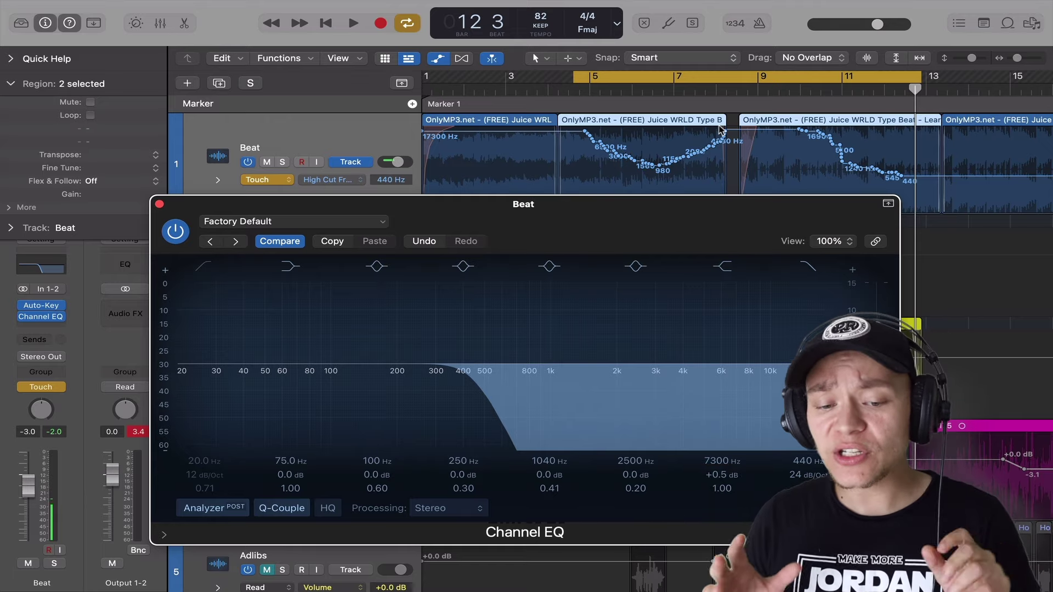
left_click(268, 180)
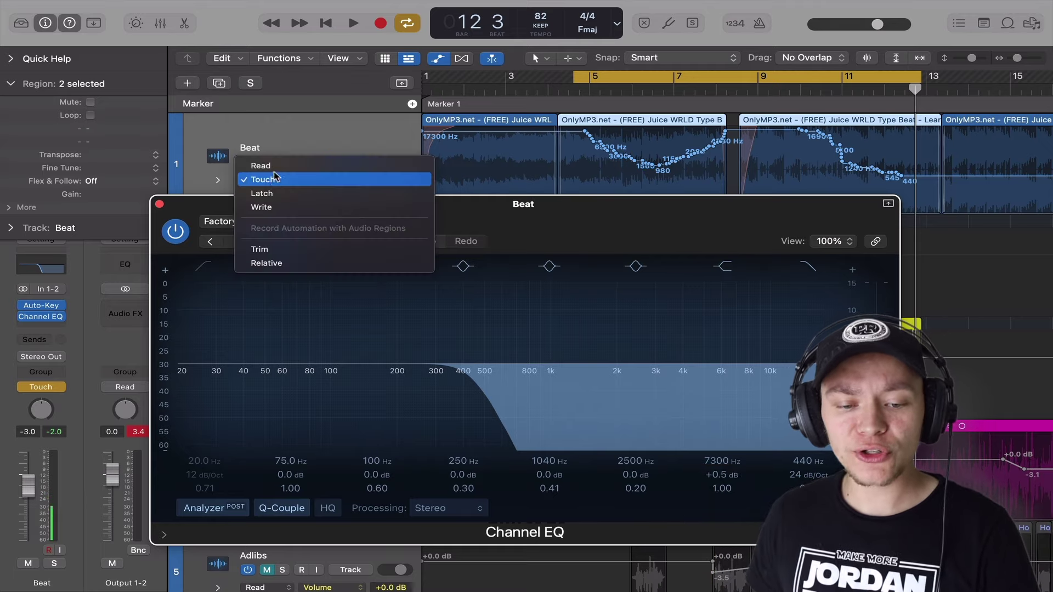
left_click(262, 166)
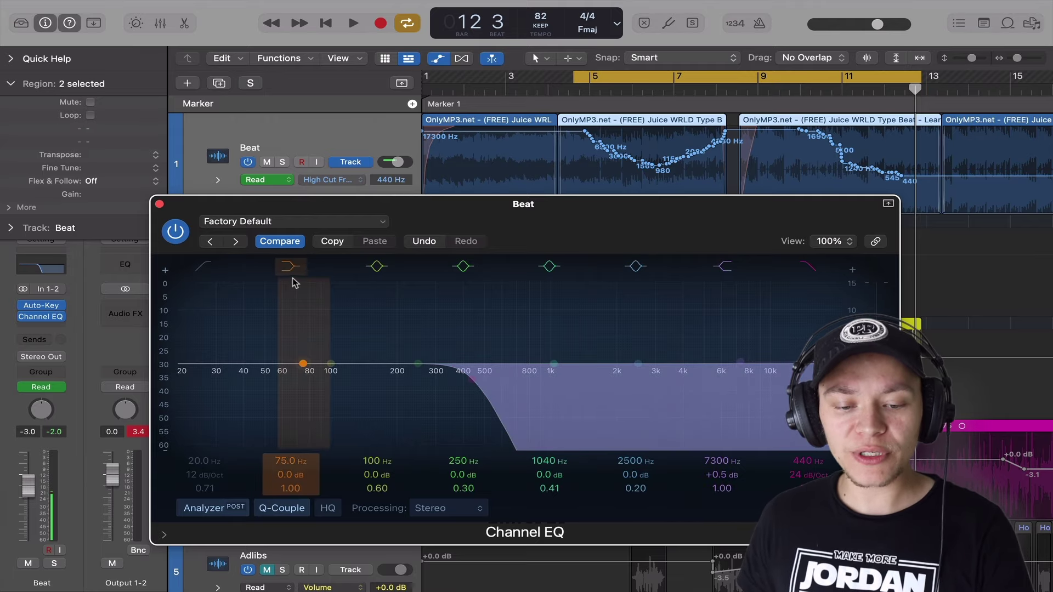
- Set the Beat EQ's low shelf to -3.0 dB at 97 Hz and play the song from bar 5
left_click_drag(292, 374, 317, 391)
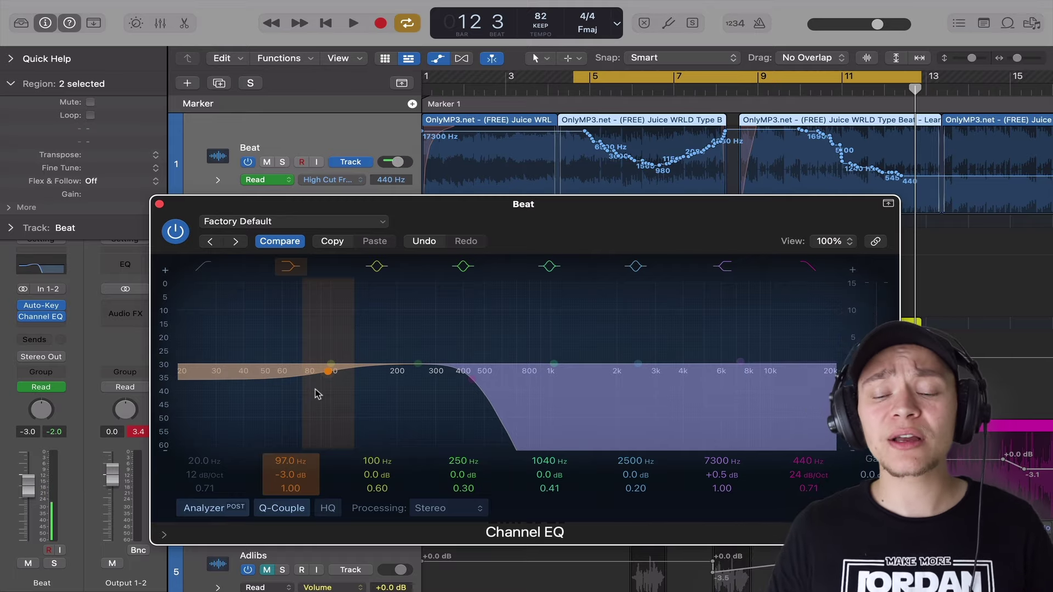
left_click(571, 90)
key("space")
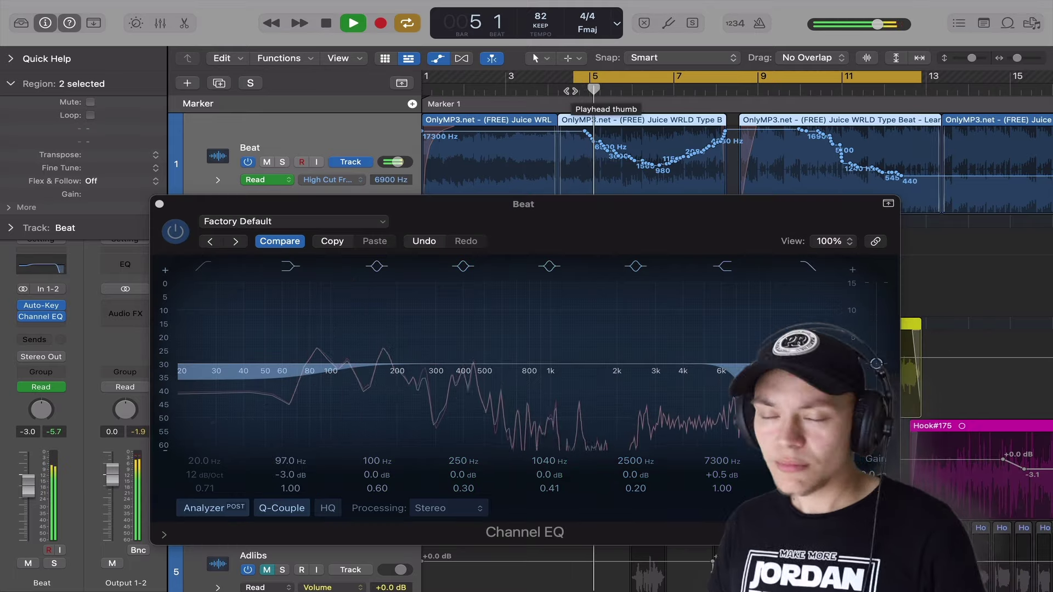